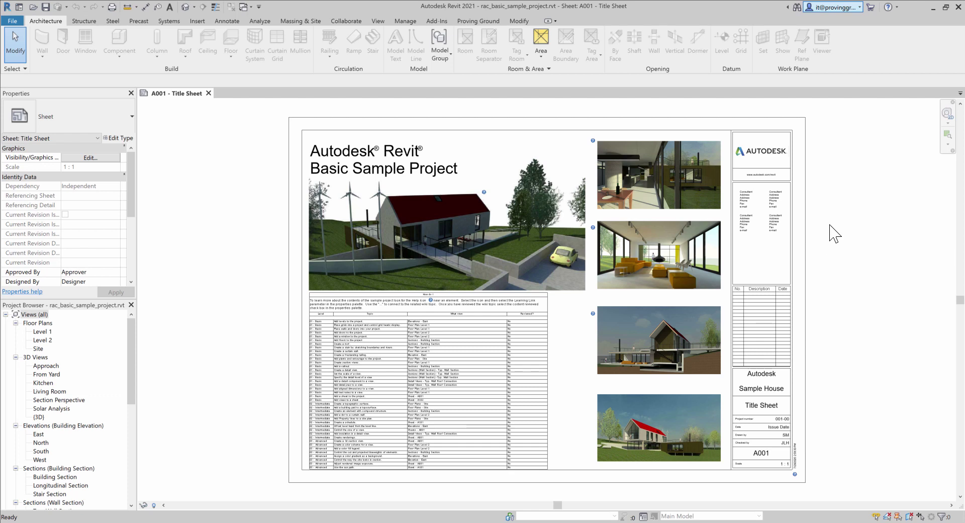
Step: Show the Proving Ground add-in tools in Revit so the Tracer button is available
click(478, 21)
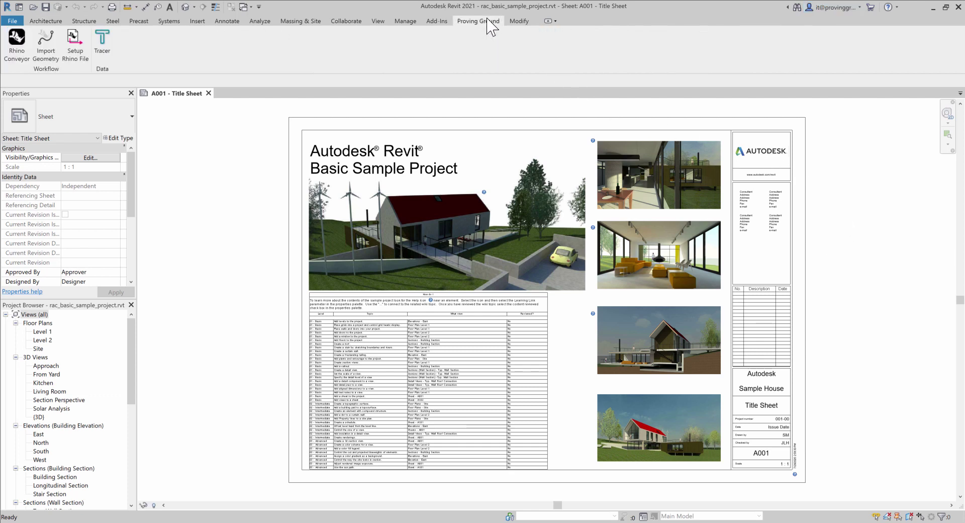
Step: Export the model with Tracer as rac_basic_sample_project.db in Desktop\Tracer Export\2021
click(104, 52)
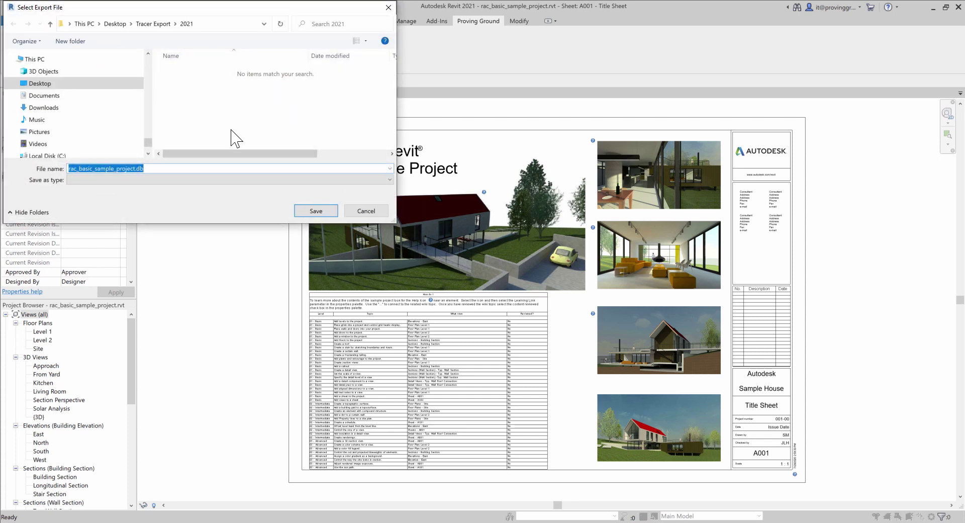
click(316, 211)
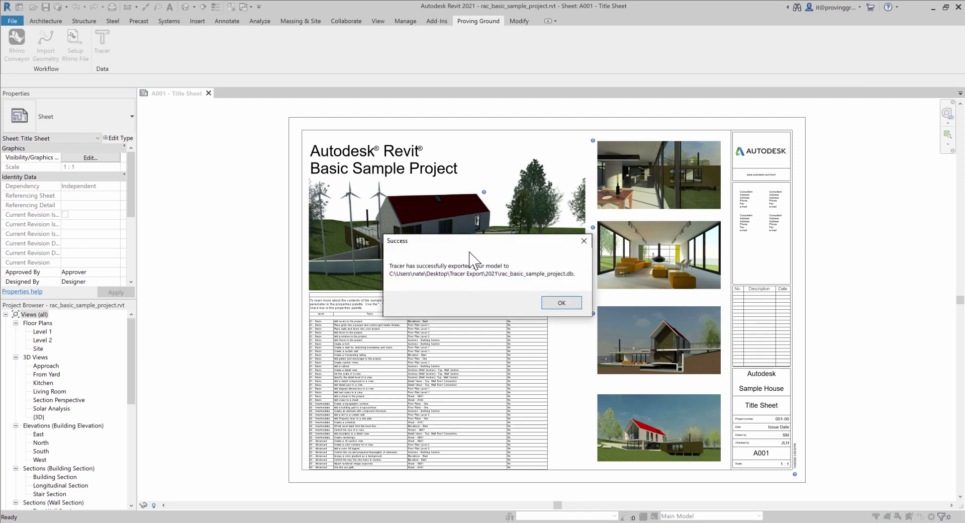
Step: Dismiss the Tracer export Success message
click(557, 302)
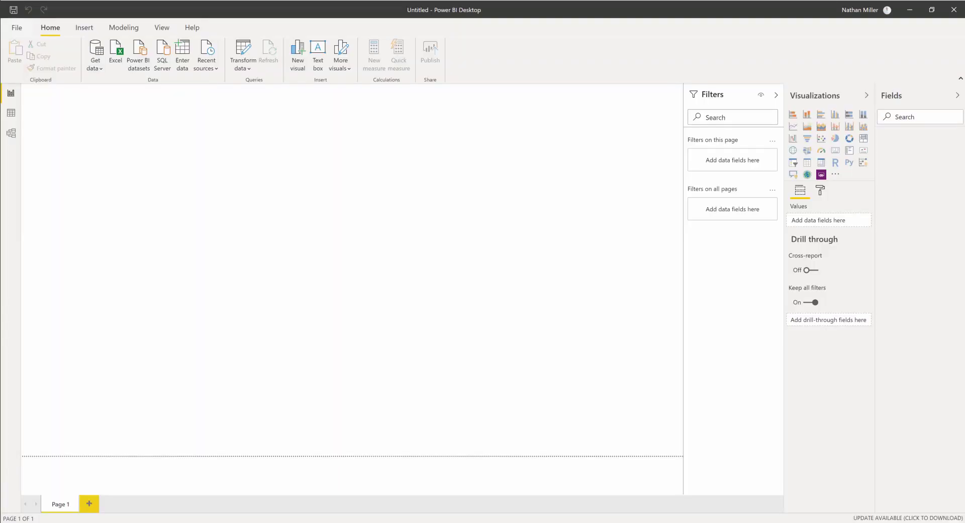
Step: Open the rac_basic_sample_project.pbit template, browsing with the Power BI template files (*.pbit) filter
click(17, 28)
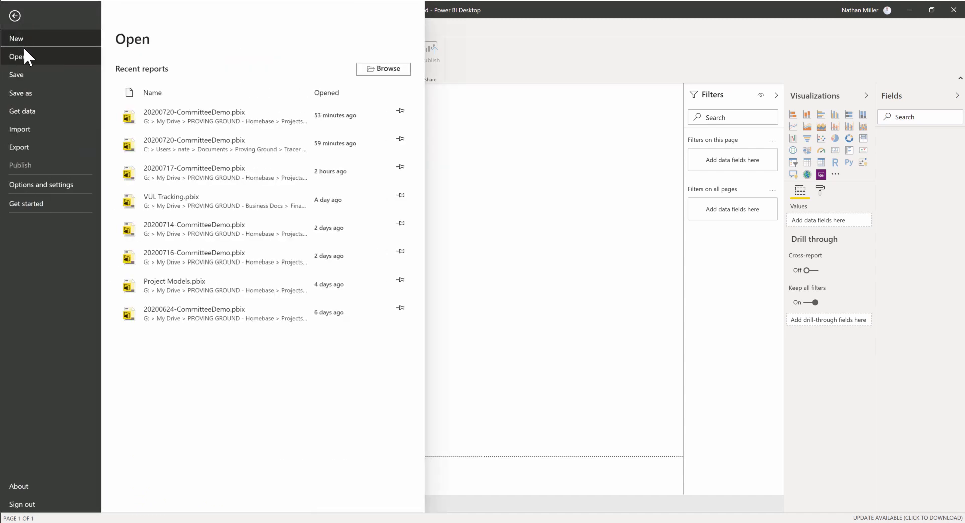
click(378, 69)
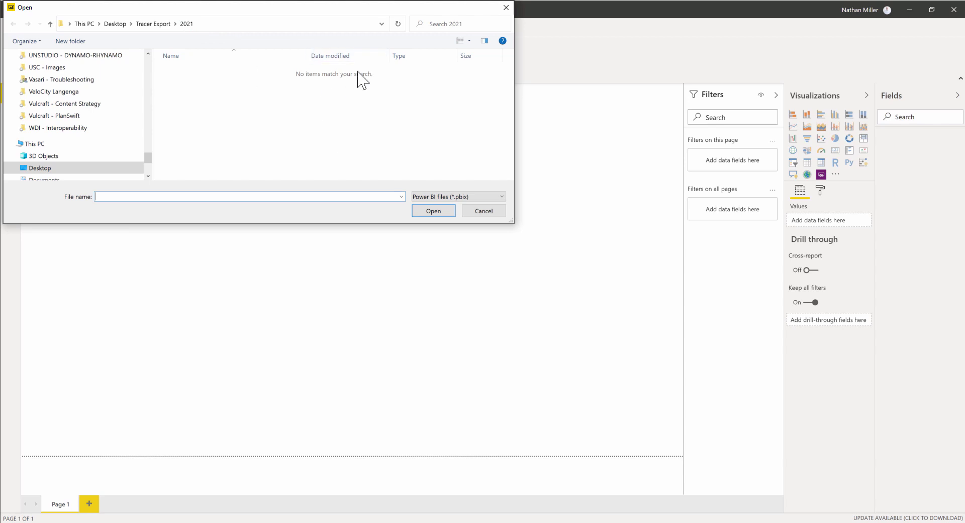
click(441, 197)
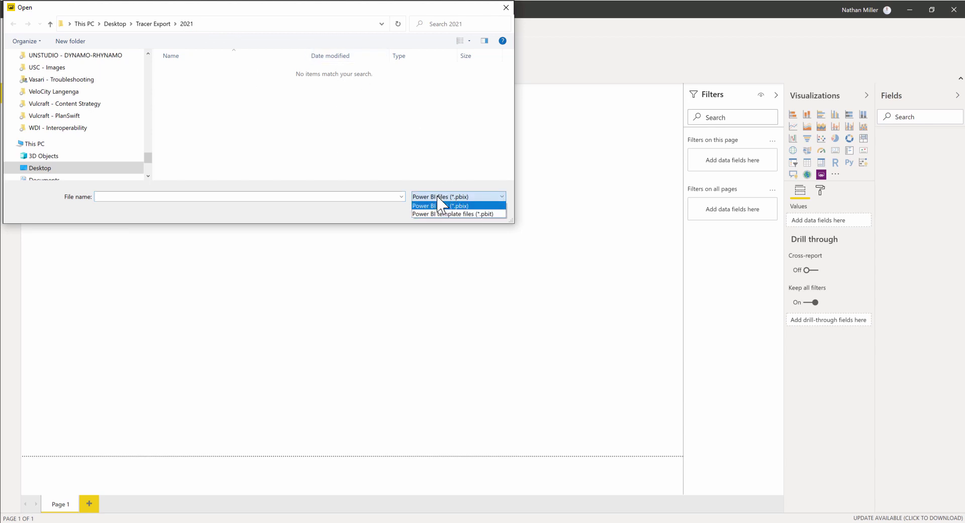
click(443, 214)
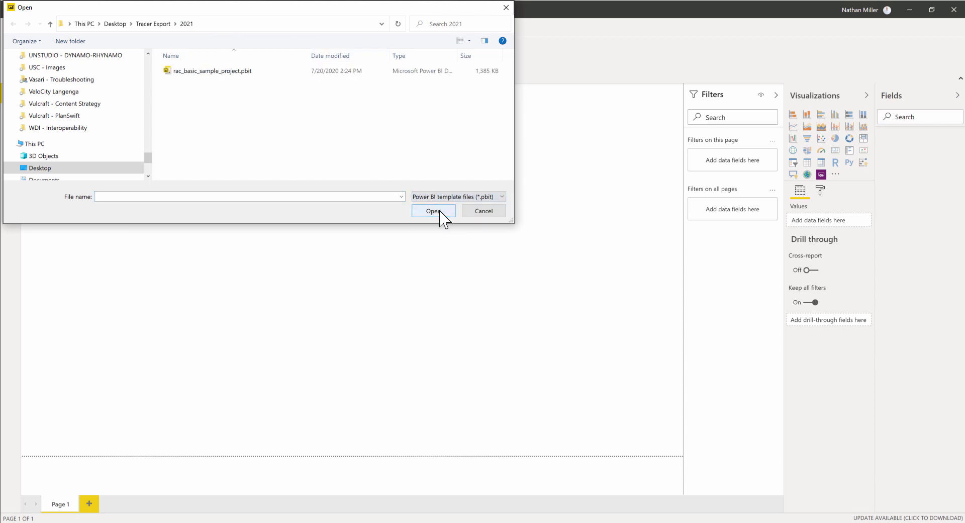
click(203, 70)
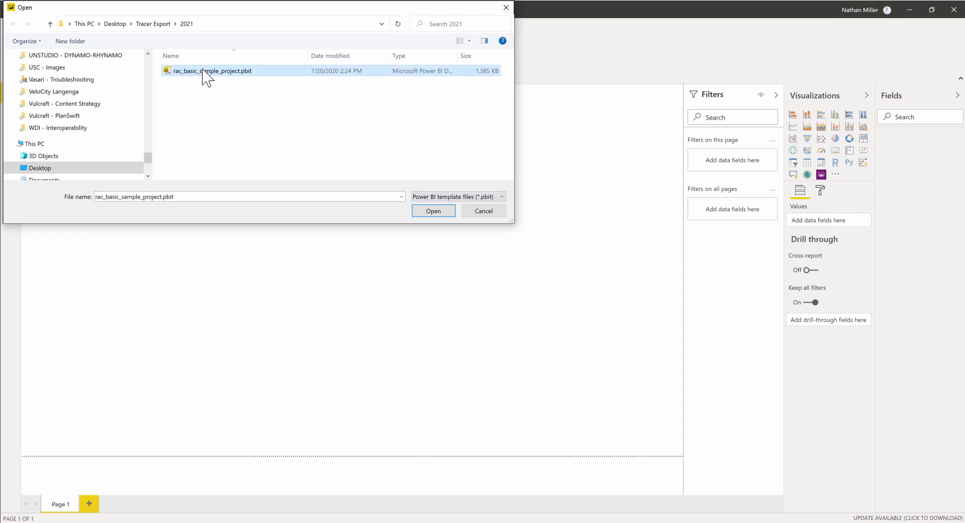
click(425, 211)
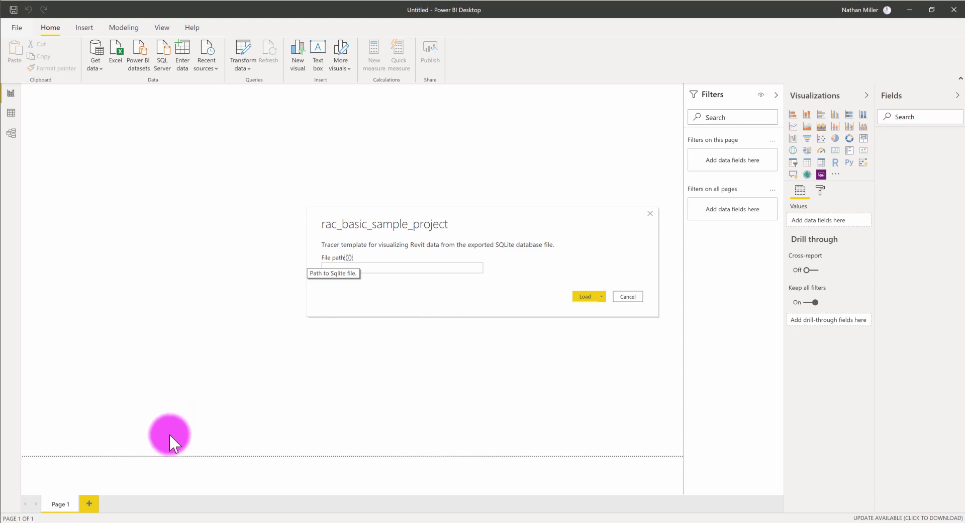
Step: Copy the full path of the exported rac_basic_sample_project.db file from the Tracer Export\2021 folder
mouse_move(110, 521)
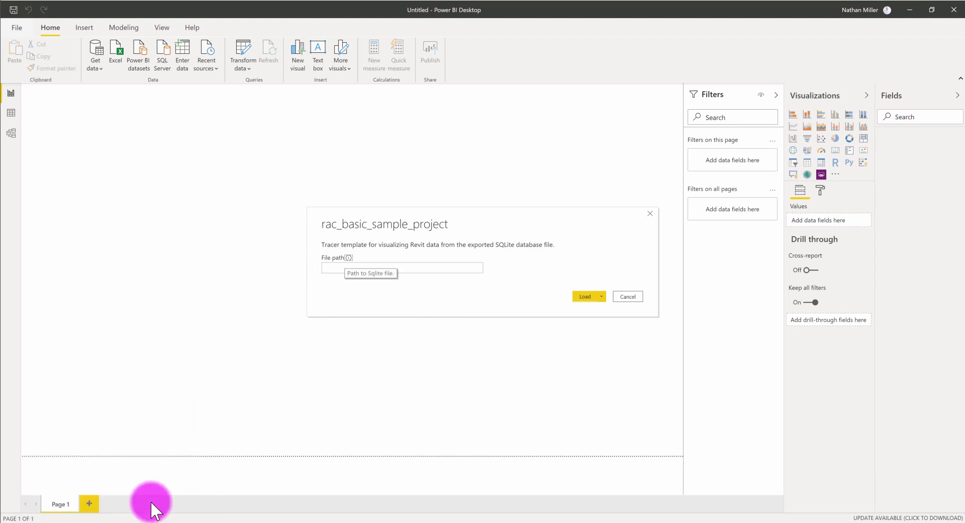
click(127, 518)
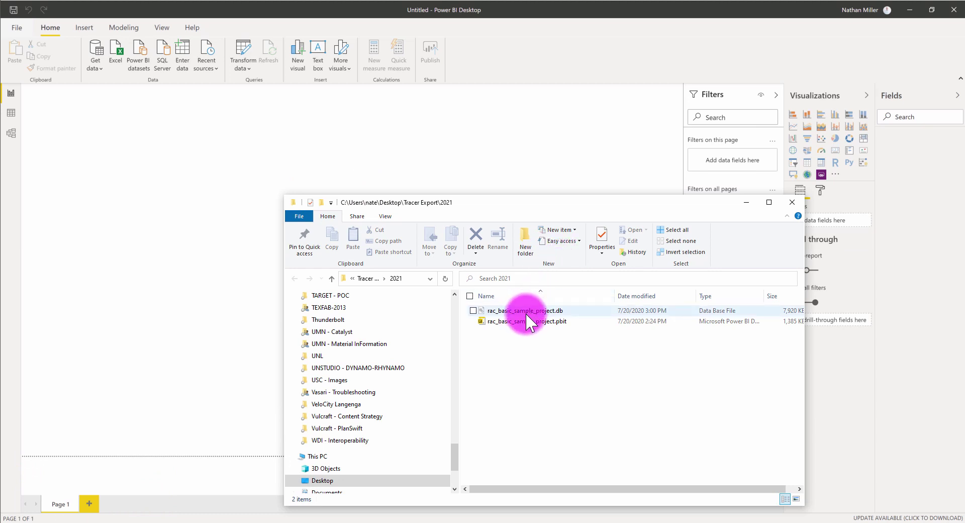
right_click(525, 311)
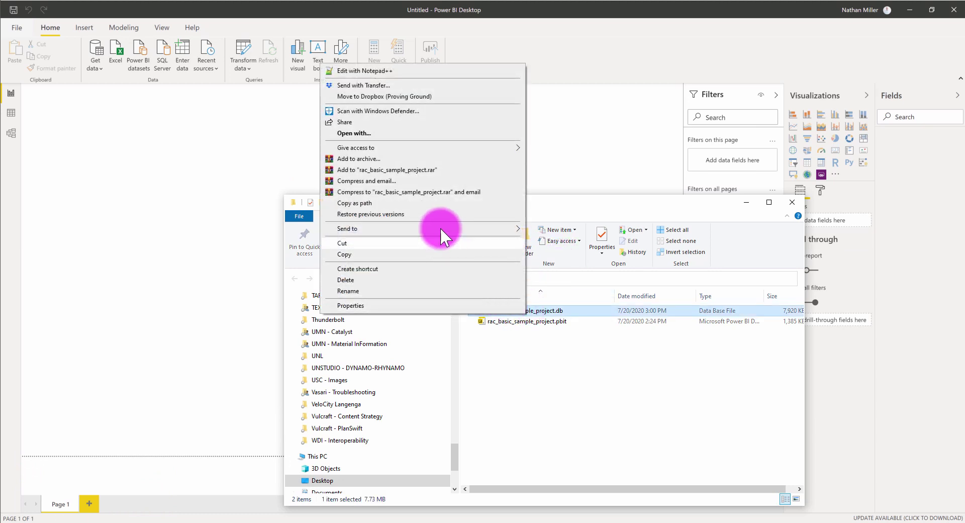
click(430, 203)
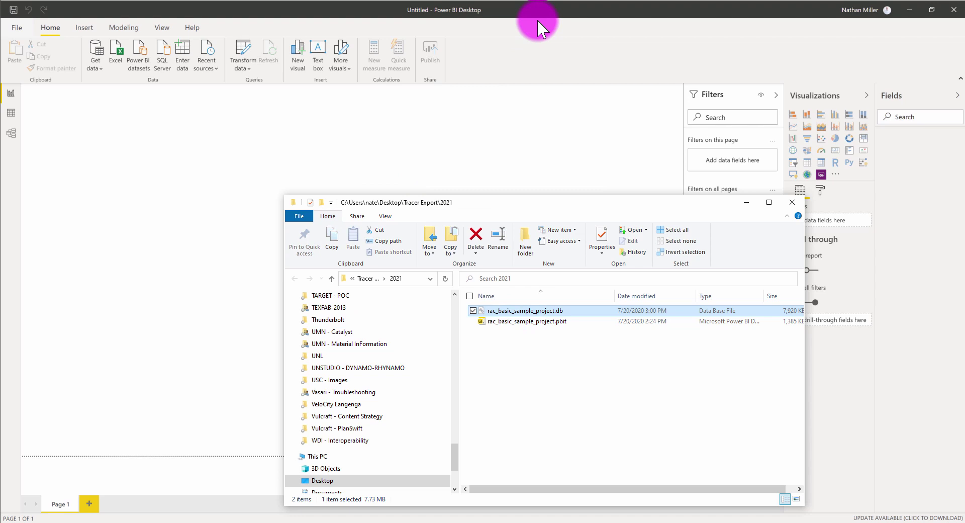
Step: Paste the database path into the template's File path field without the quotes, and load
drag(595, 201, 779, 309)
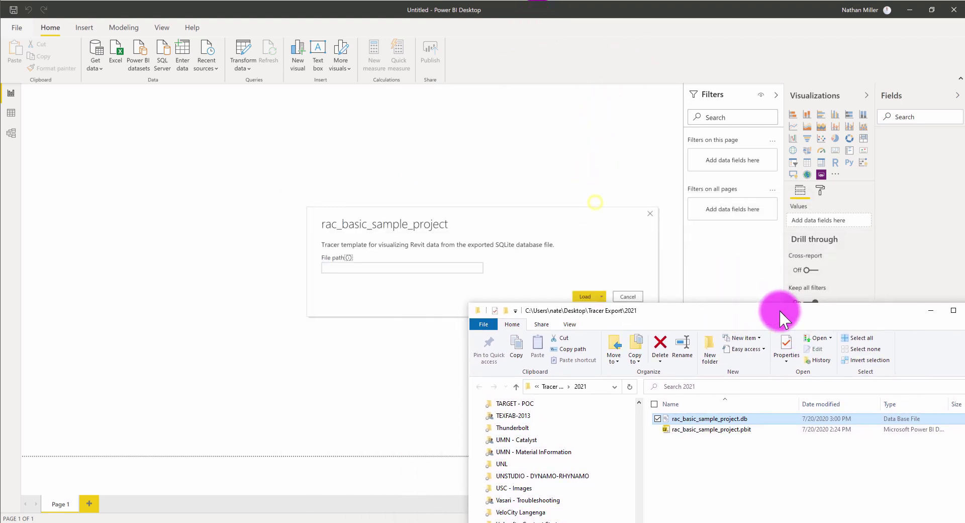
click(477, 232)
click(410, 267)
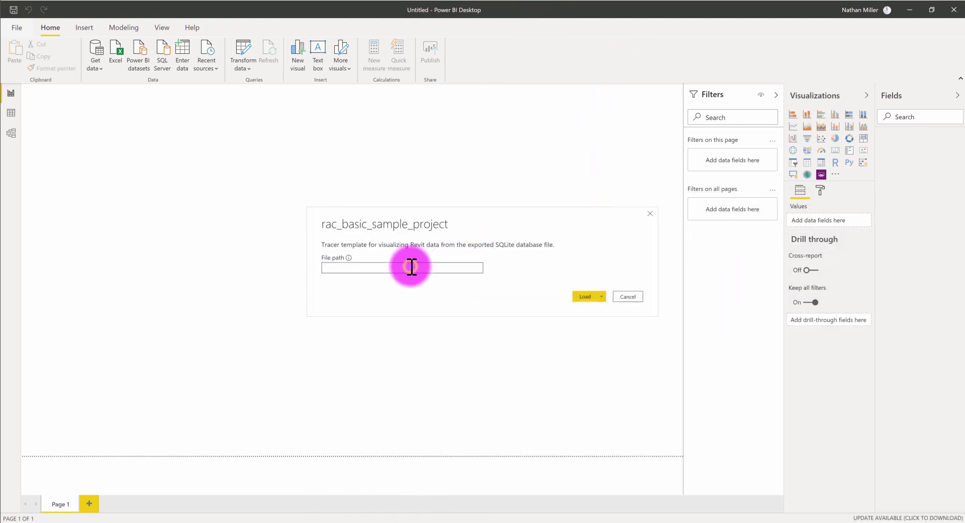
key(ctrl+v)
key(BackSpace)
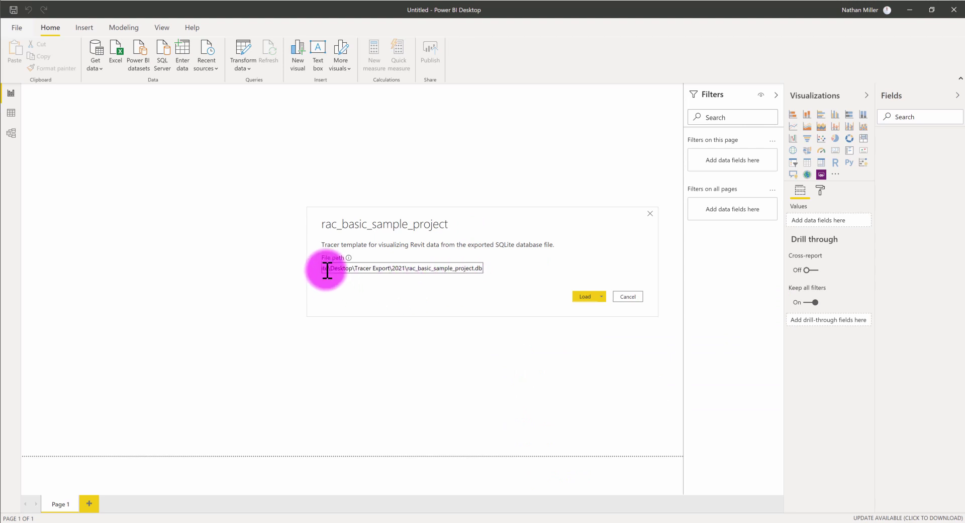
drag(327, 270, 311, 279)
click(326, 265)
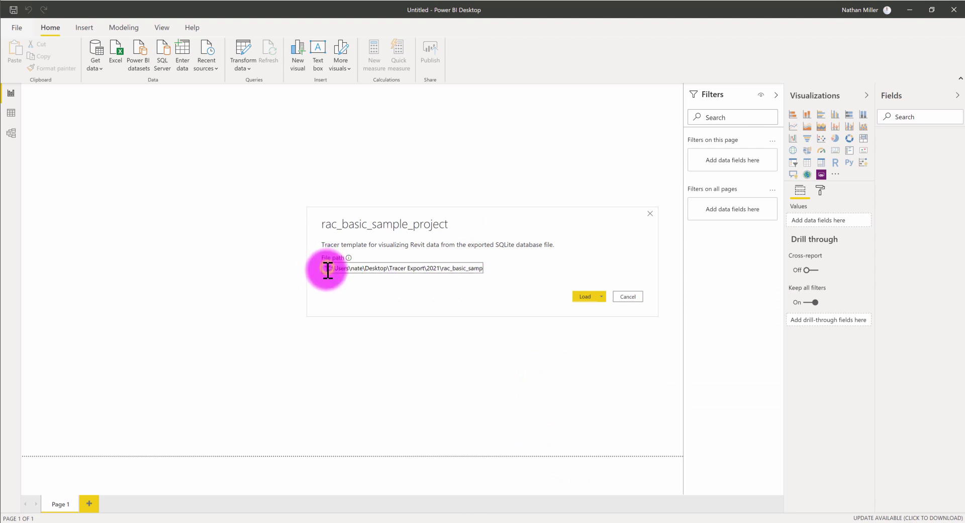
key(BackSpace)
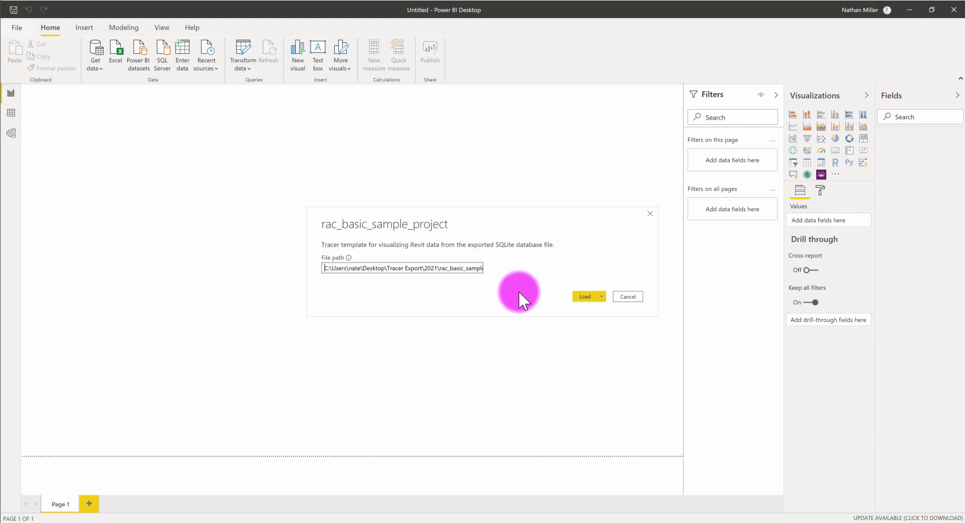
click(582, 296)
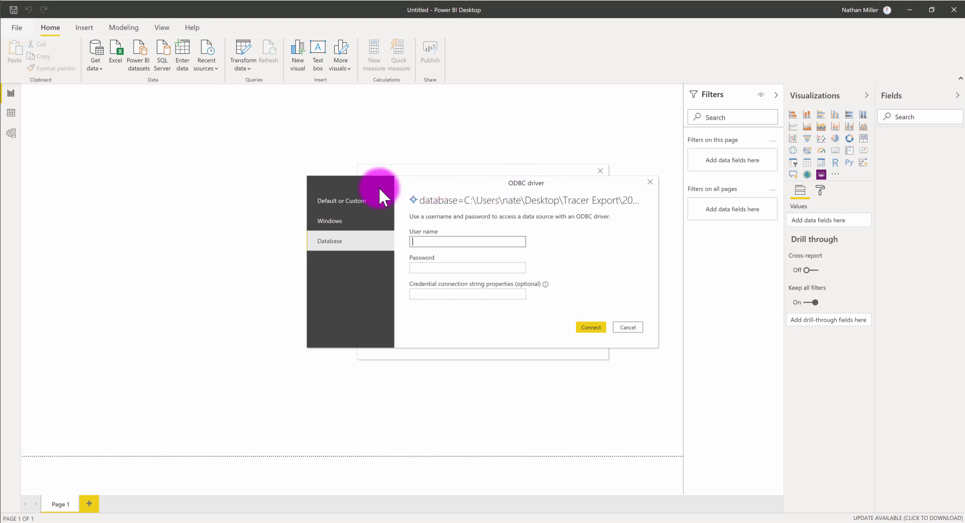
Step: Connect to the SQLite database through the ODBC driver with no username or password
click(354, 204)
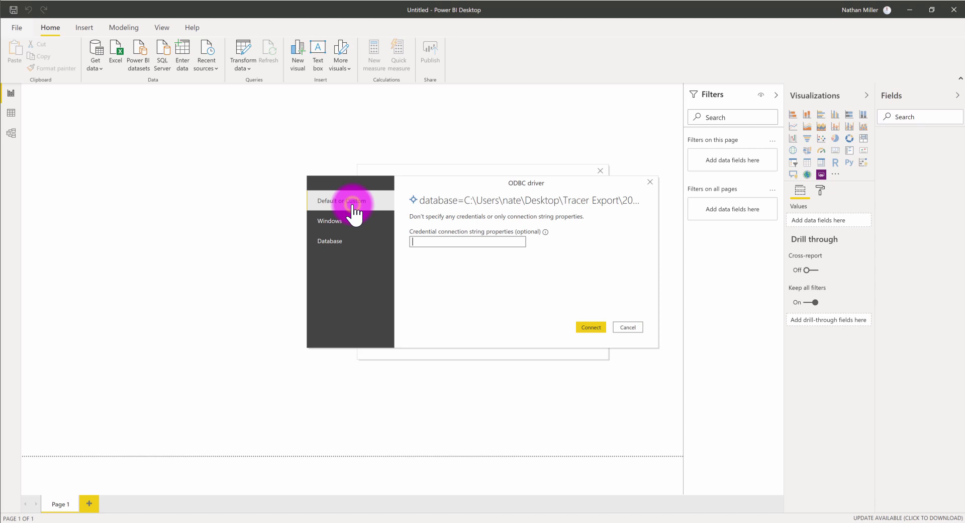
click(597, 327)
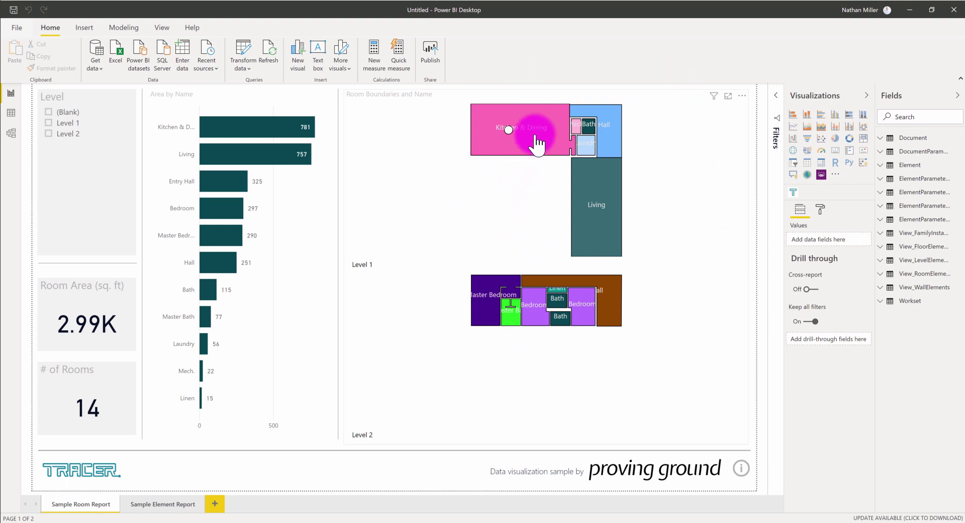
click(262, 122)
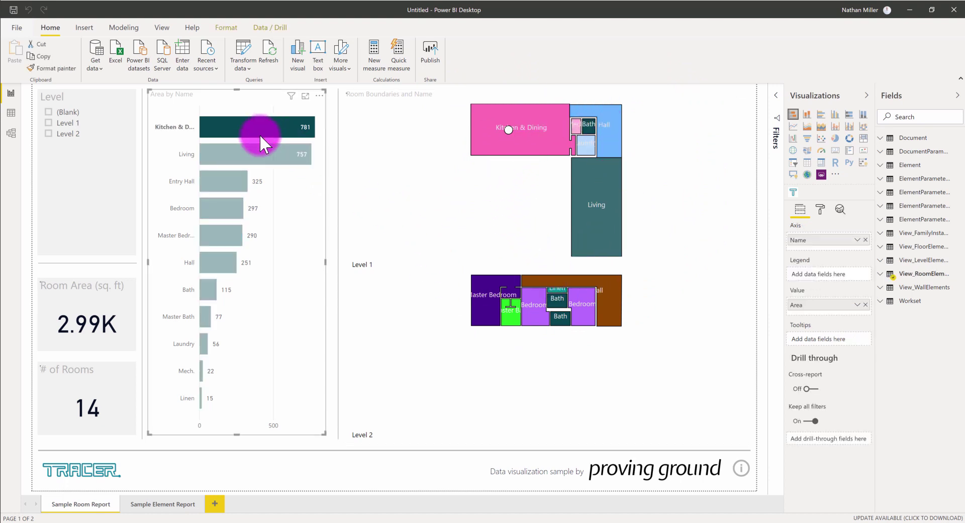
click(230, 156)
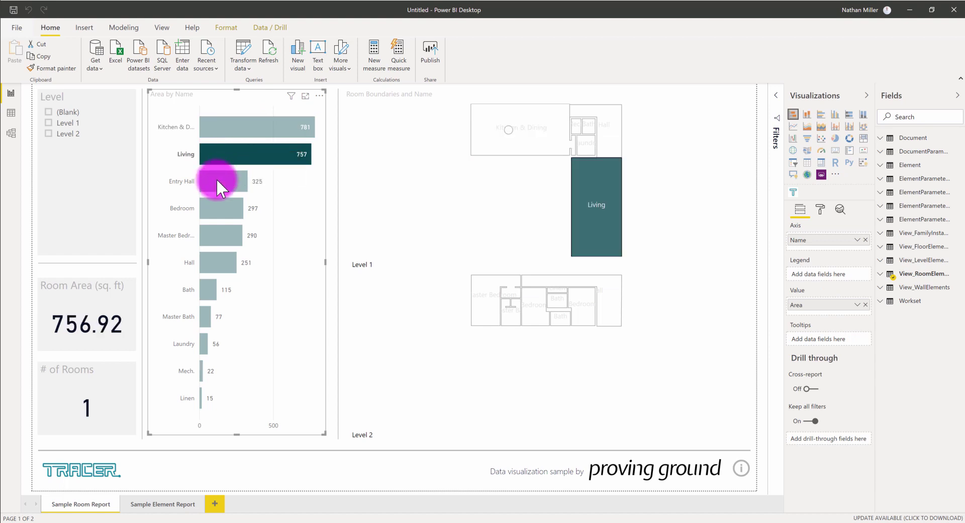
click(216, 178)
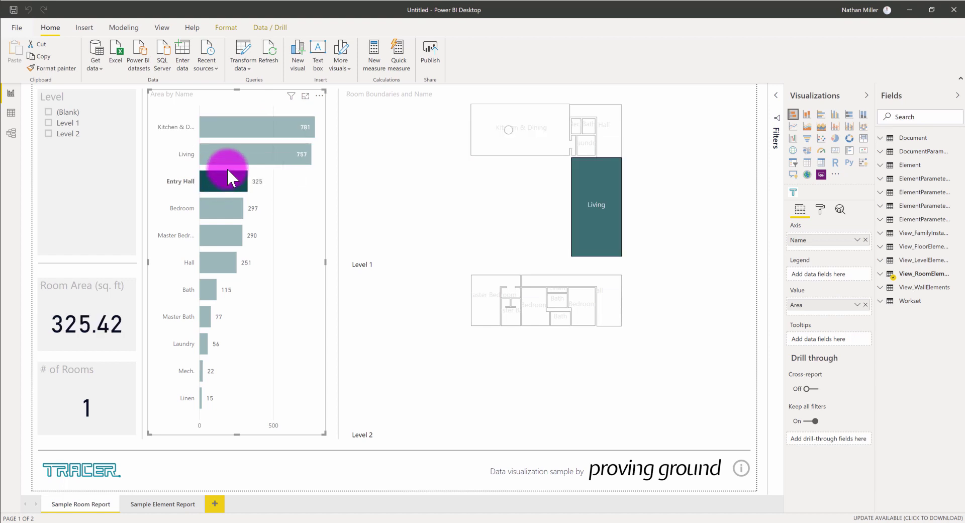
click(222, 211)
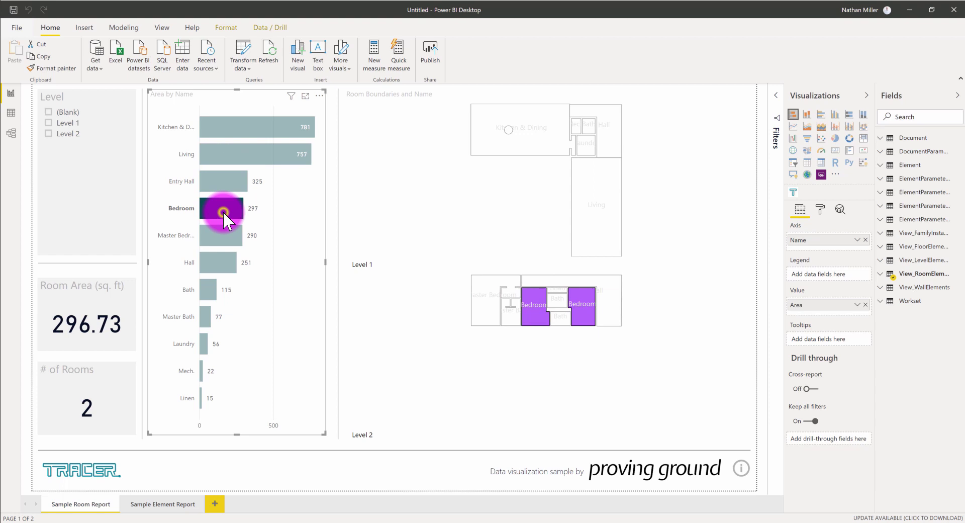
click(222, 210)
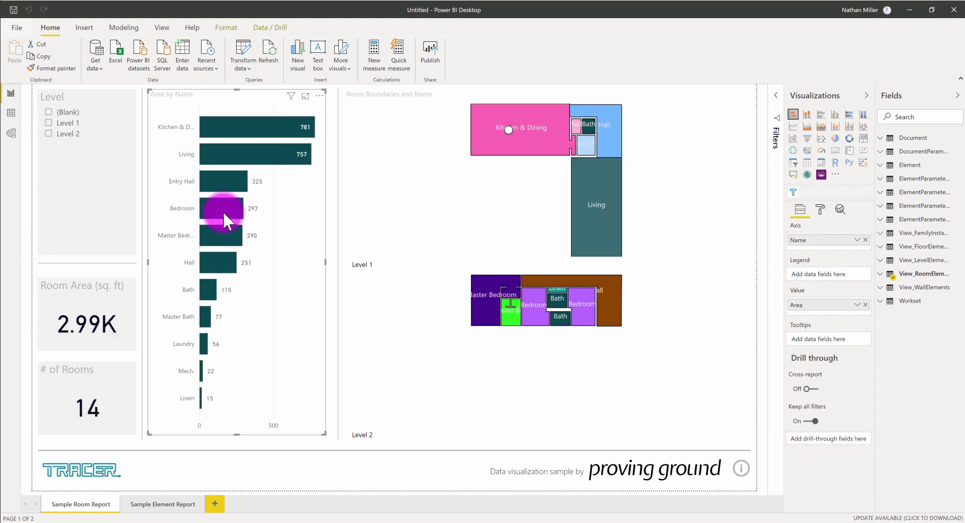
click(48, 122)
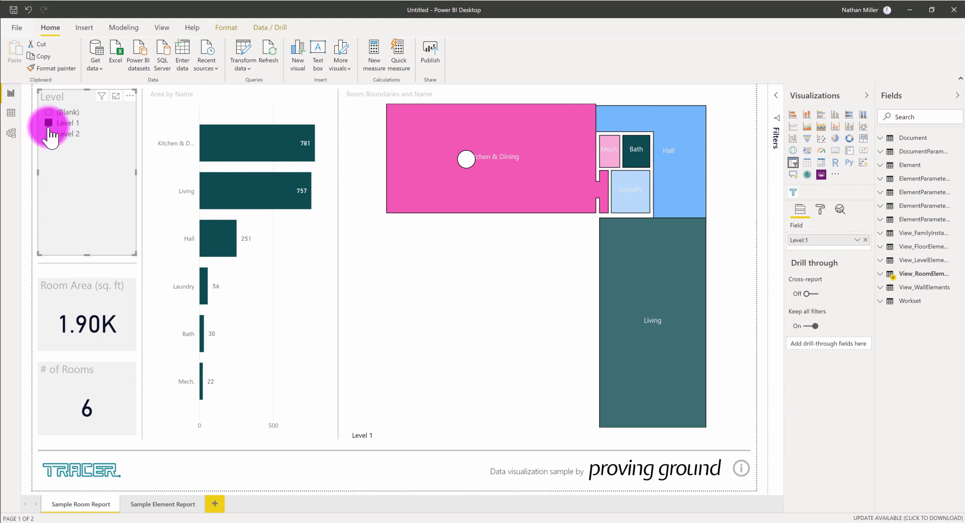
click(48, 134)
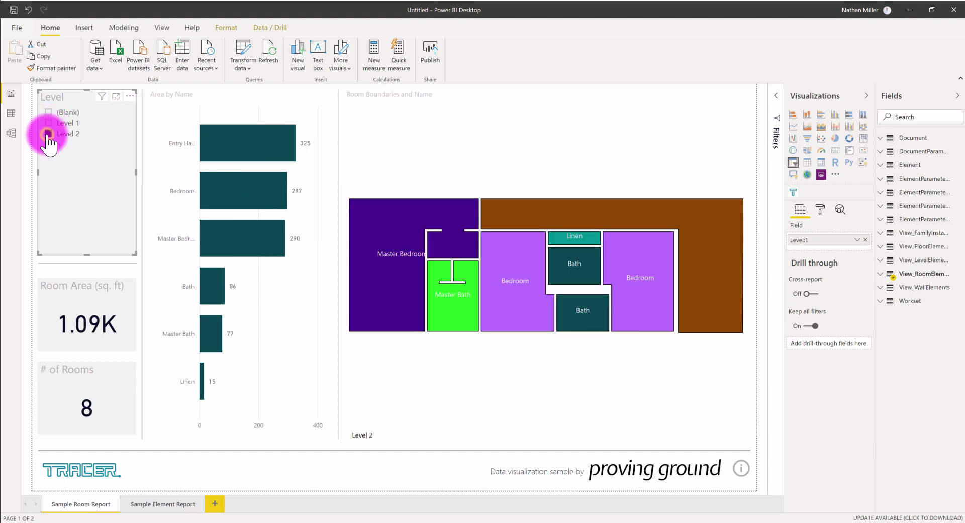
click(48, 134)
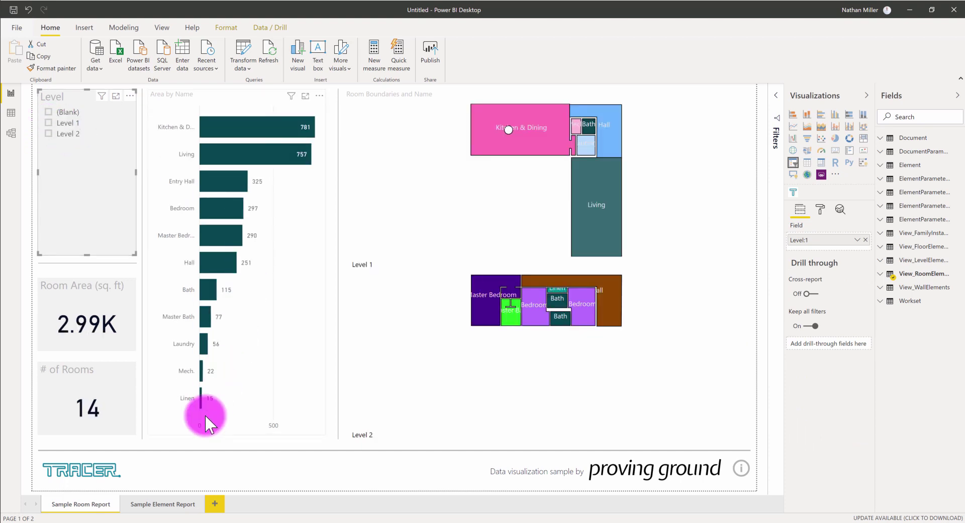
Step: Open the Sample Element Report and briefly filter the Element Type slicer to Floor
click(163, 503)
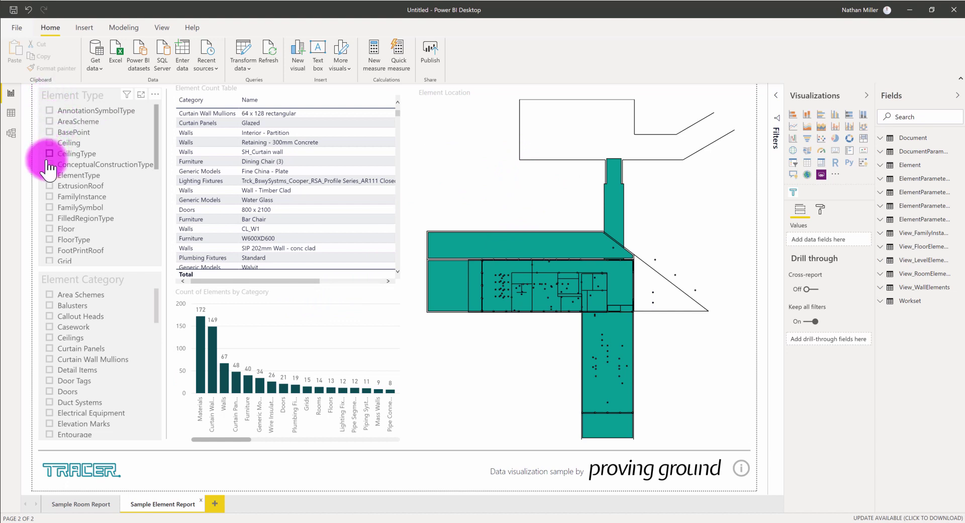
click(49, 229)
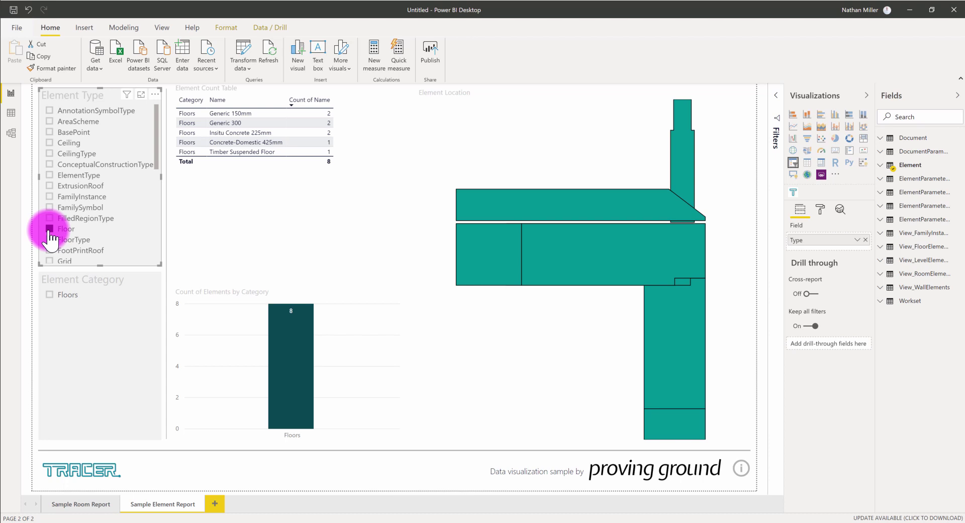
click(49, 228)
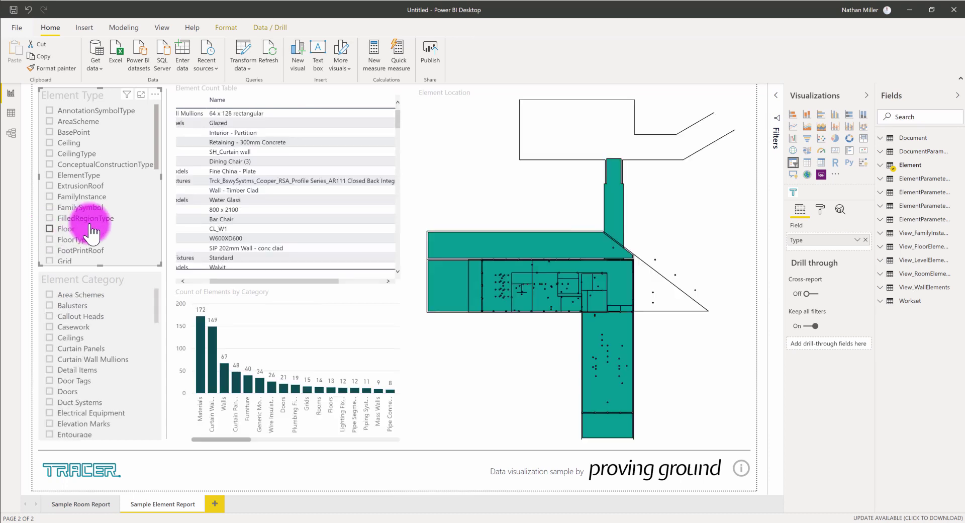
scroll(59, 221, down, 5)
scroll(91, 230, up, 5)
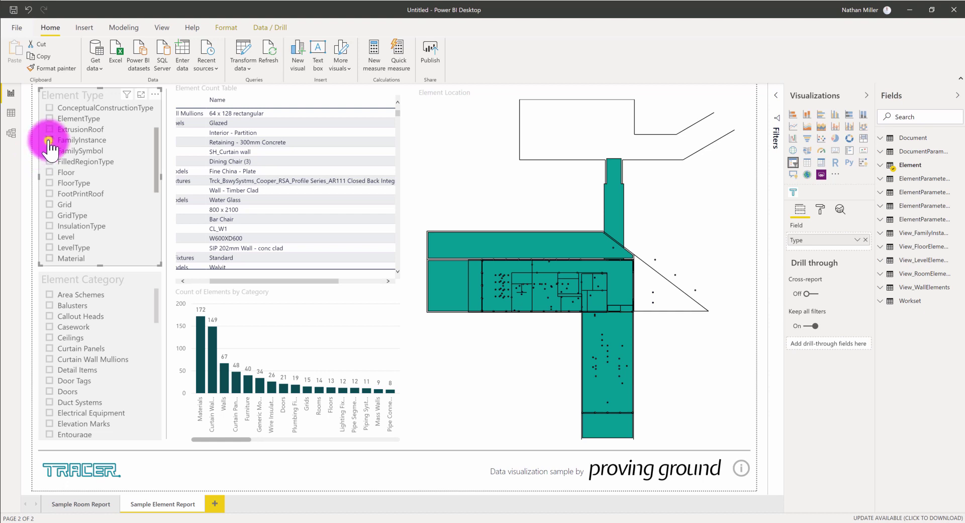
Step: Try the FamilyInstance and Room element-type filters, clearing each to show all elements again
click(50, 140)
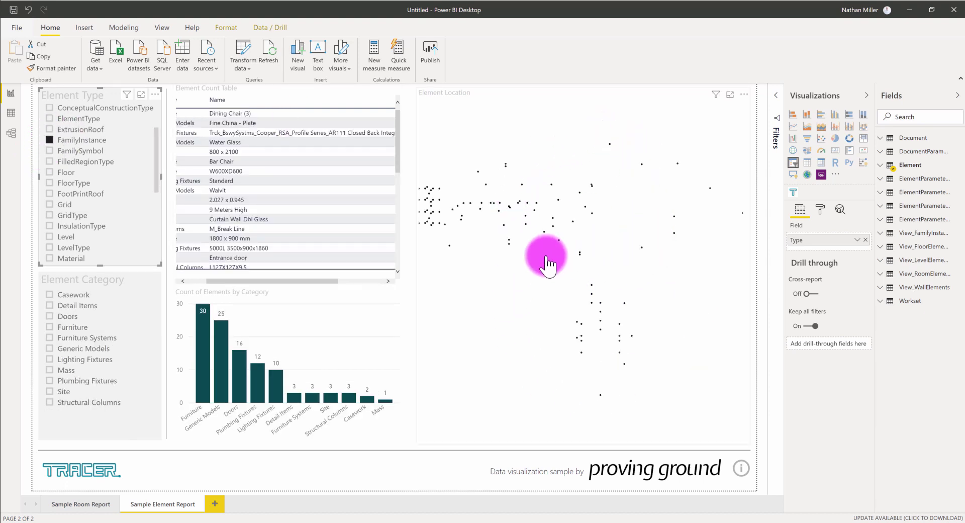
click(49, 140)
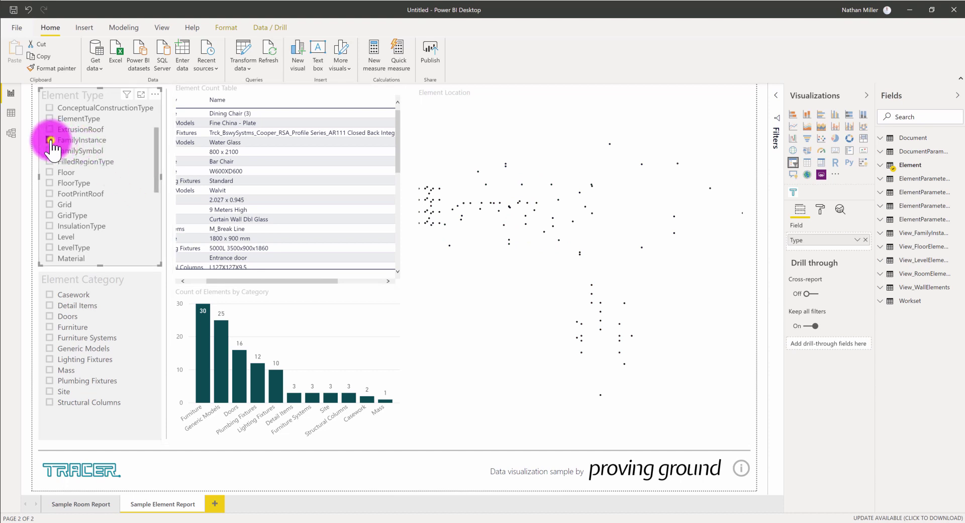
scroll(100, 206, down, 6)
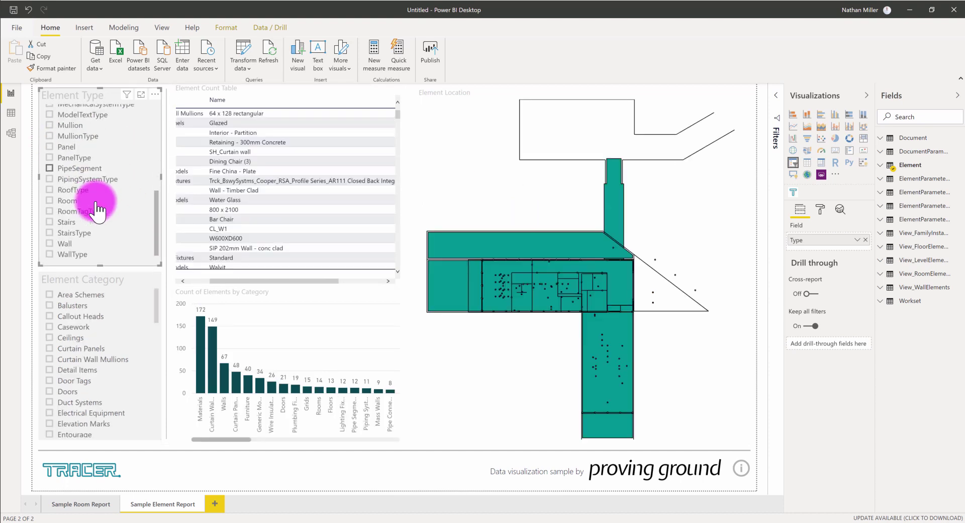
click(49, 197)
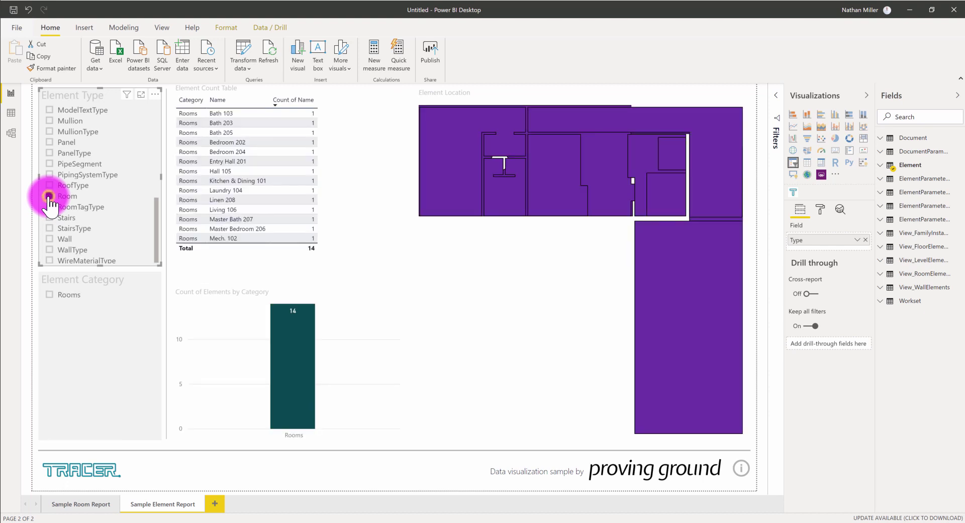
click(50, 196)
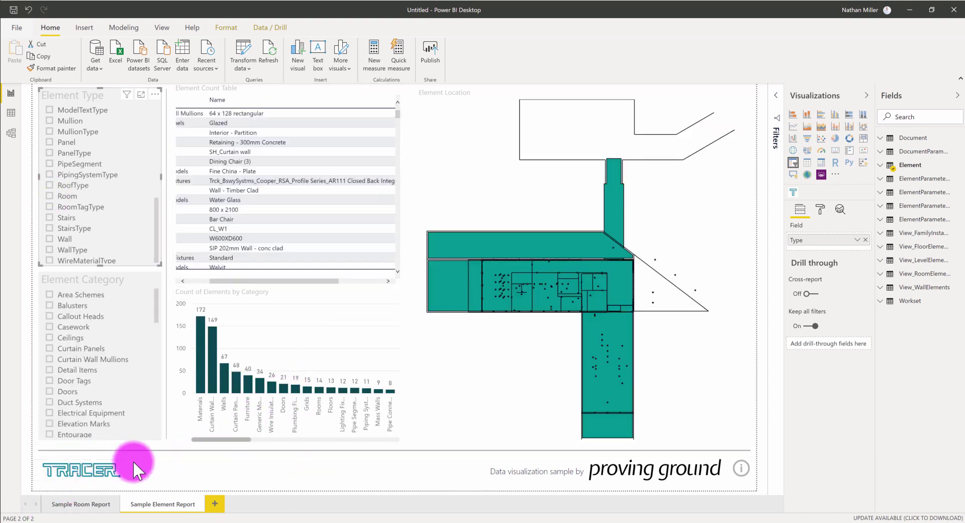
Step: Inspect the Element table's rows in Data view, then pan the Model view relationship diagram
click(94, 508)
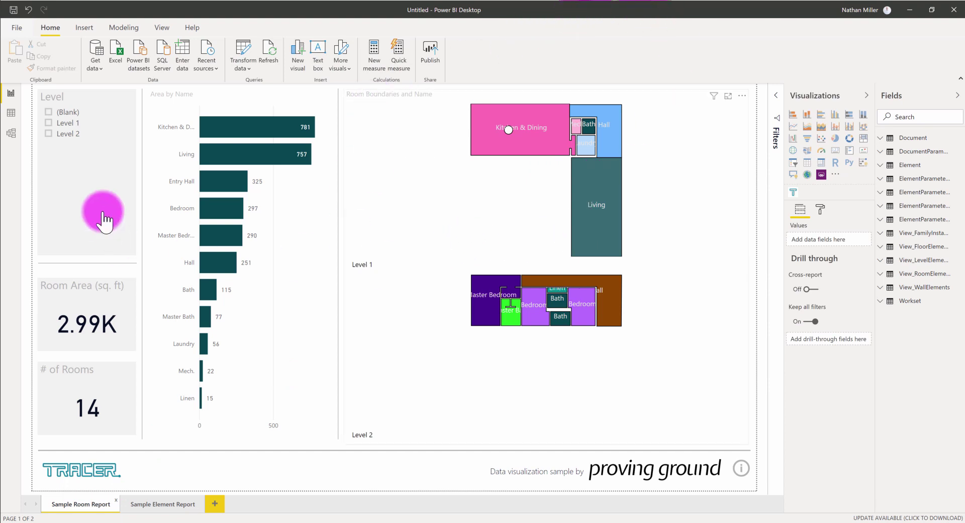
click(10, 113)
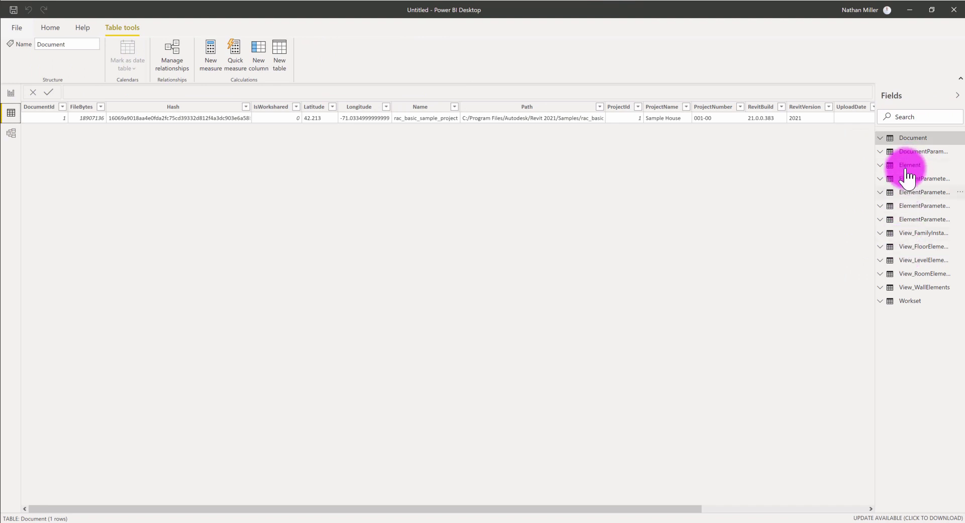
click(907, 165)
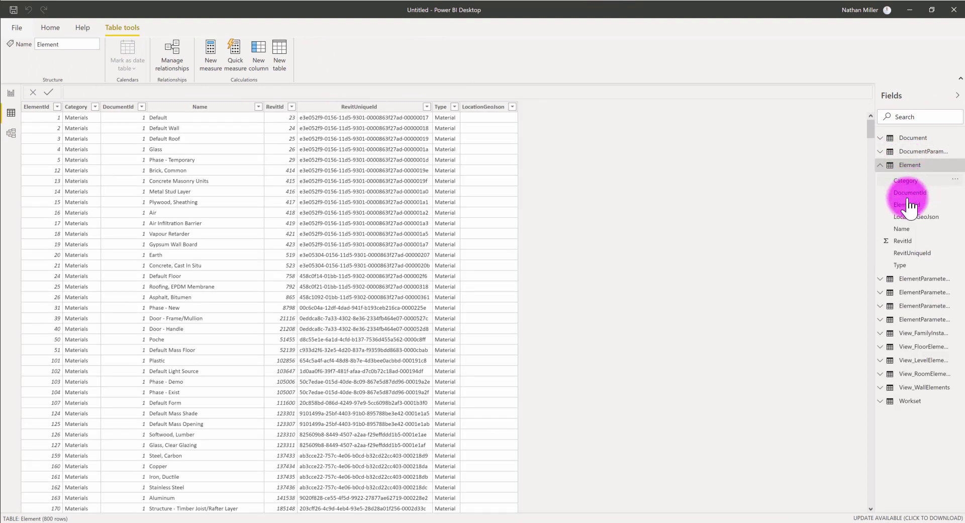
click(11, 133)
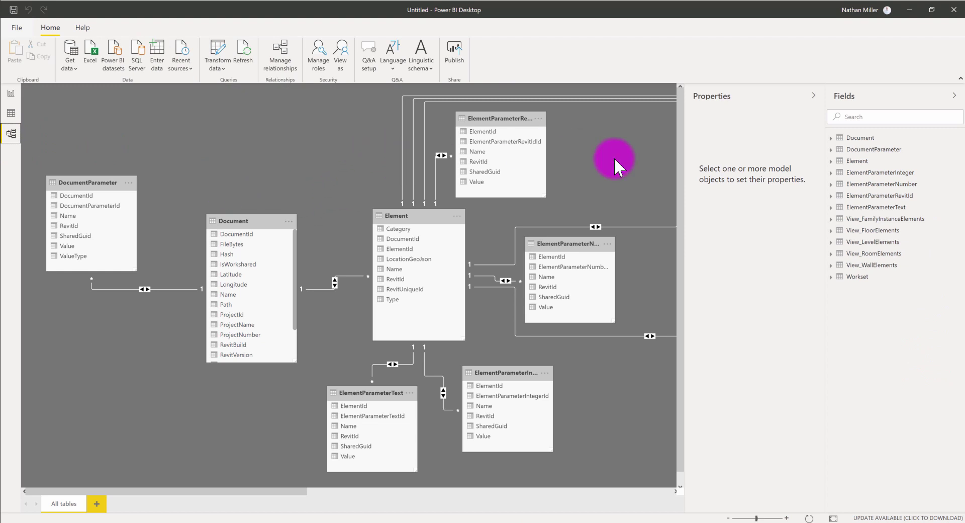
mouse_move(613, 182)
mouse_down()
mouse_move(418, 185)
mouse_move(605, 173)
mouse_up()
Step: Return to Report view and check the Area by Name bars, e.g. Master Bedroom at 290.32 sq. ft
click(11, 93)
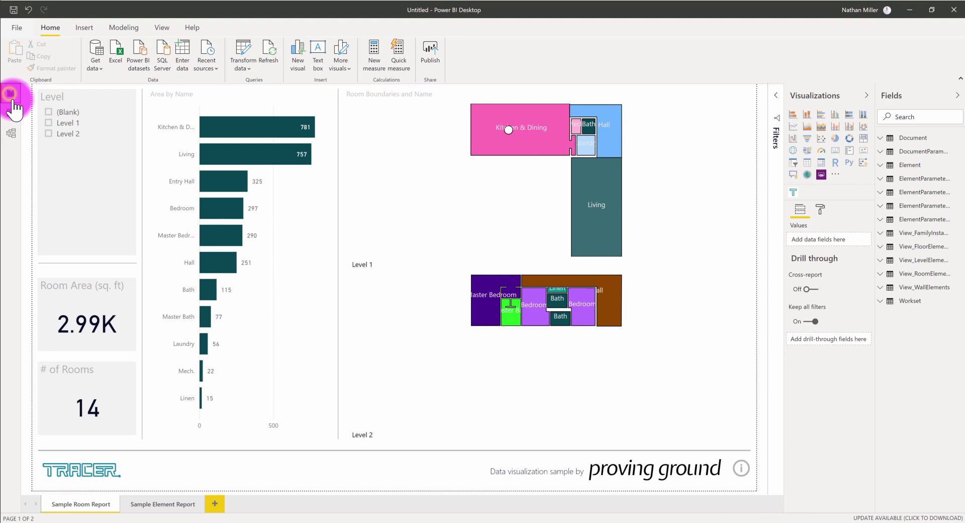
mouse_move(239, 238)
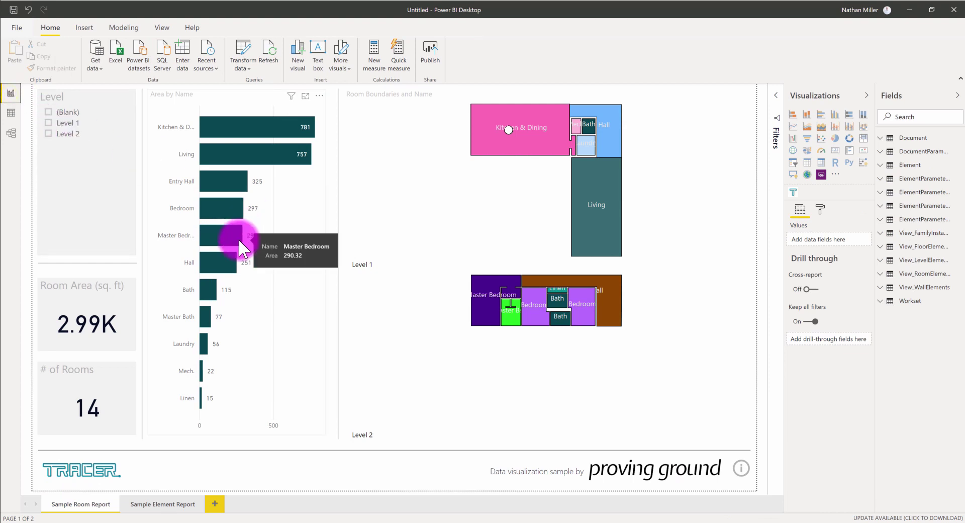